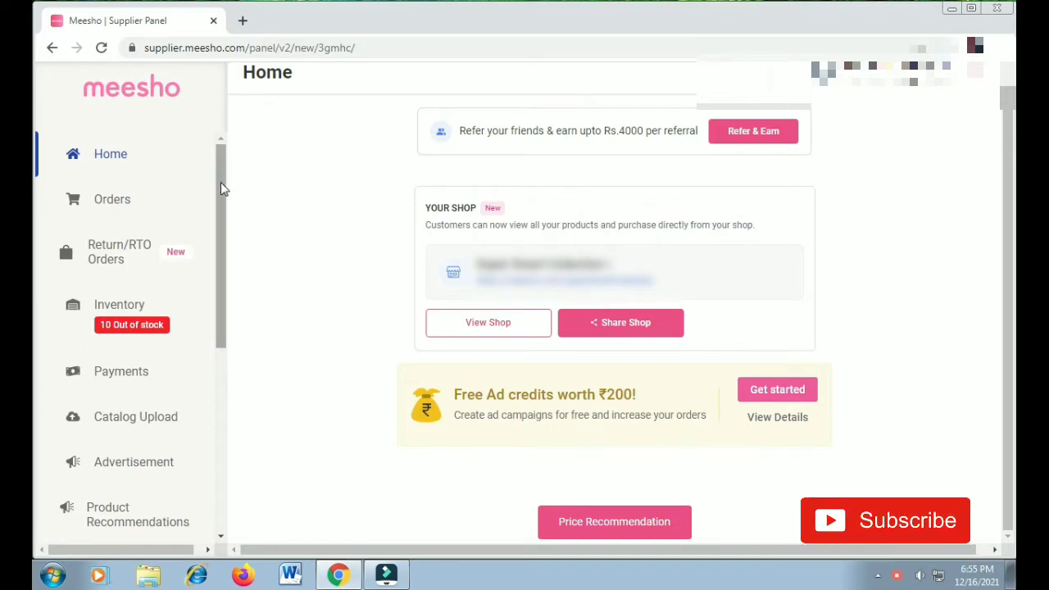
- Start creating a new ad campaign from the supplier panel's Advertisement section
left_click_drag(220, 182, 221, 286)
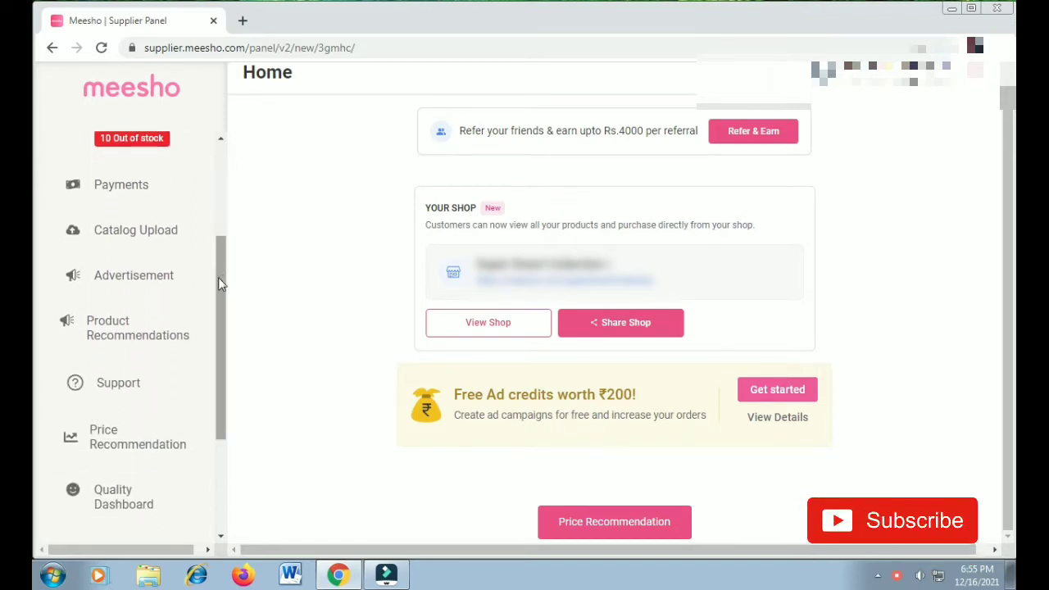
left_click(133, 277)
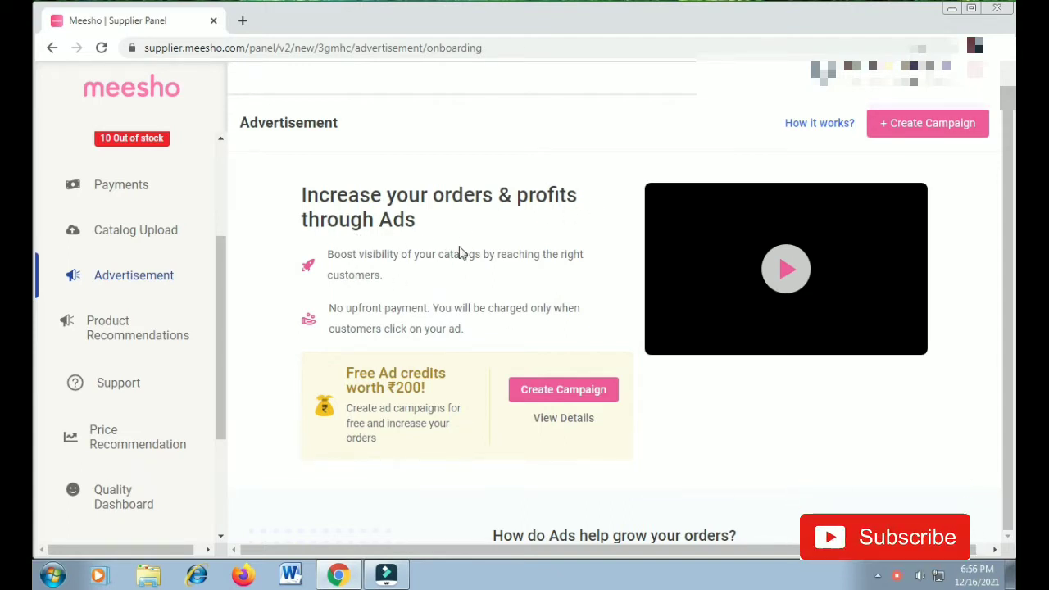
left_click(564, 391)
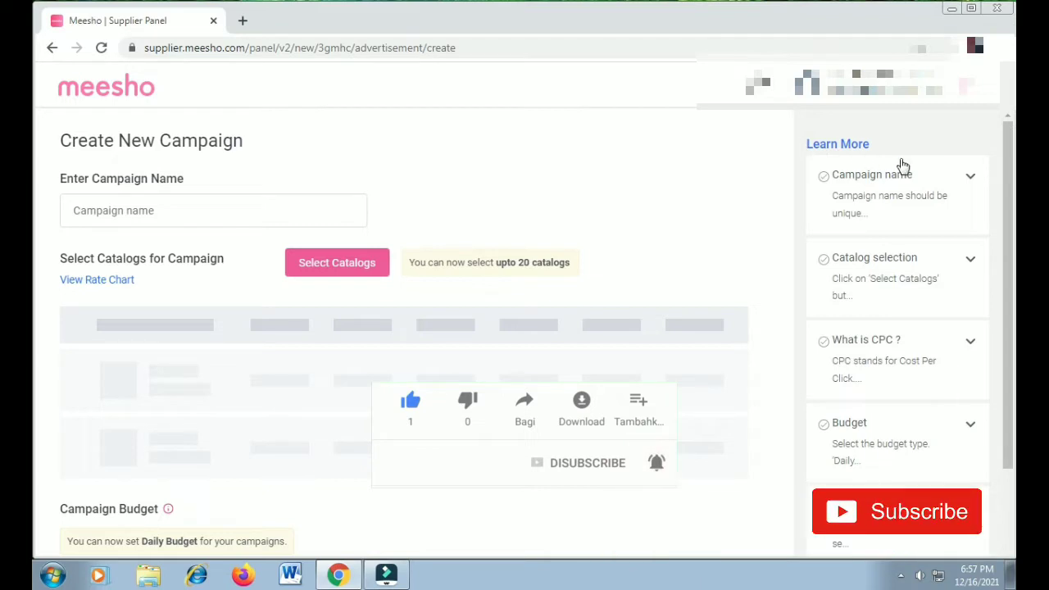
- Read the campaign name guidance and name the new campaign "loot offer"
left_click(968, 180)
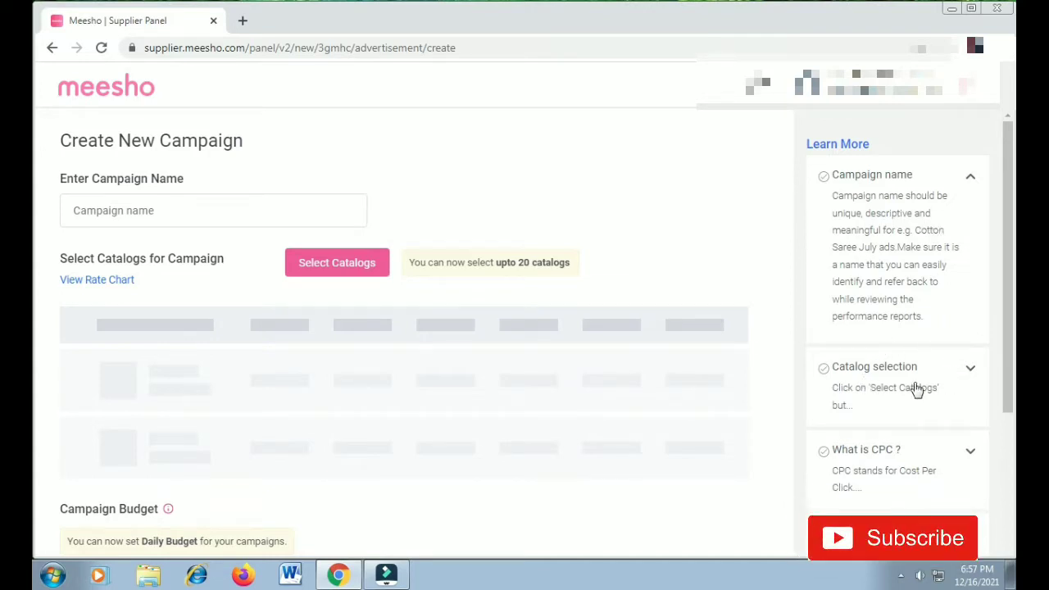
left_click(88, 212)
type("loot offer")
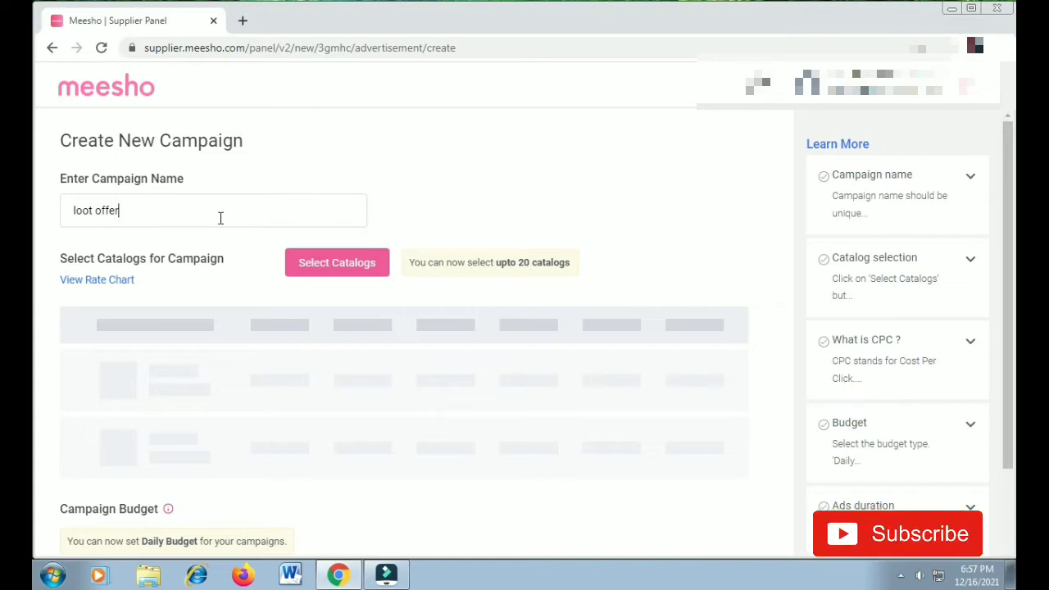
- Add the women's Flipflops & Slippers catalog with ID 16200038 to the campaign and dismiss the Cost Per Click introduction
left_click(335, 267)
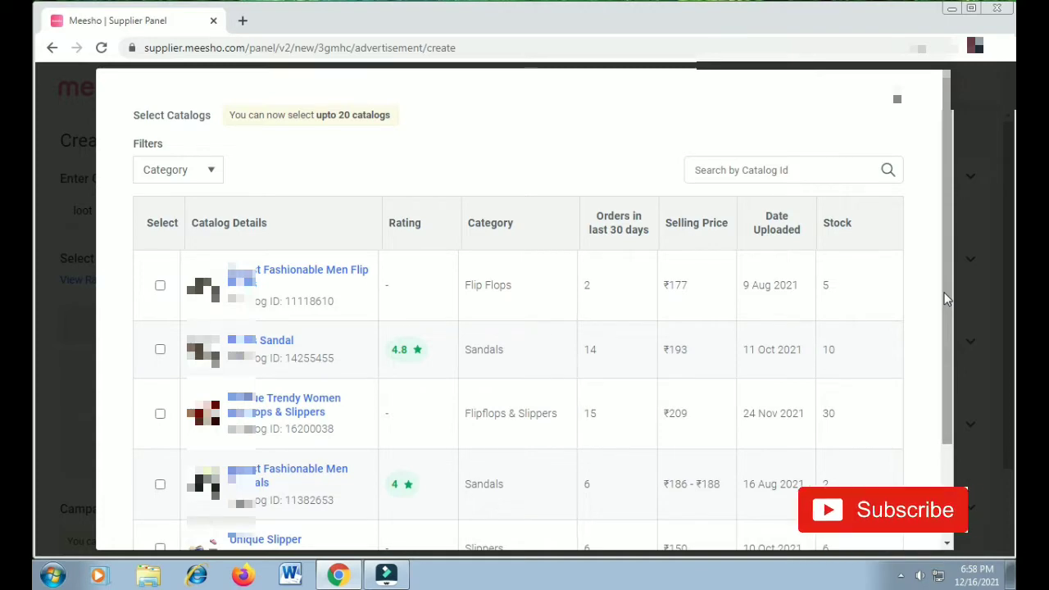
mouse_move(945, 296)
left_mouse_down()
mouse_move(945, 397)
mouse_move(947, 295)
left_mouse_up()
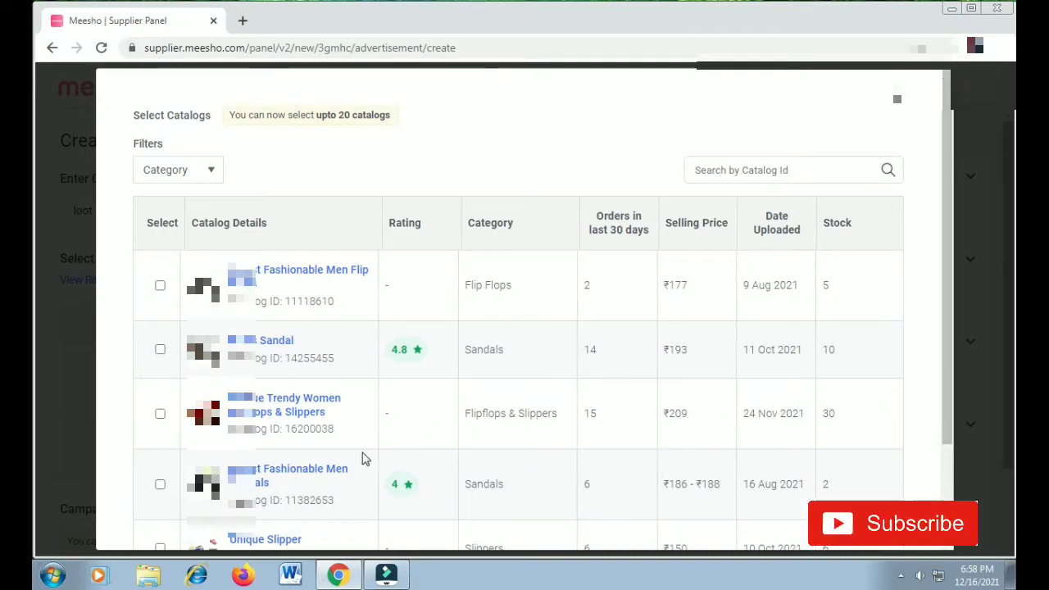
left_click(160, 415)
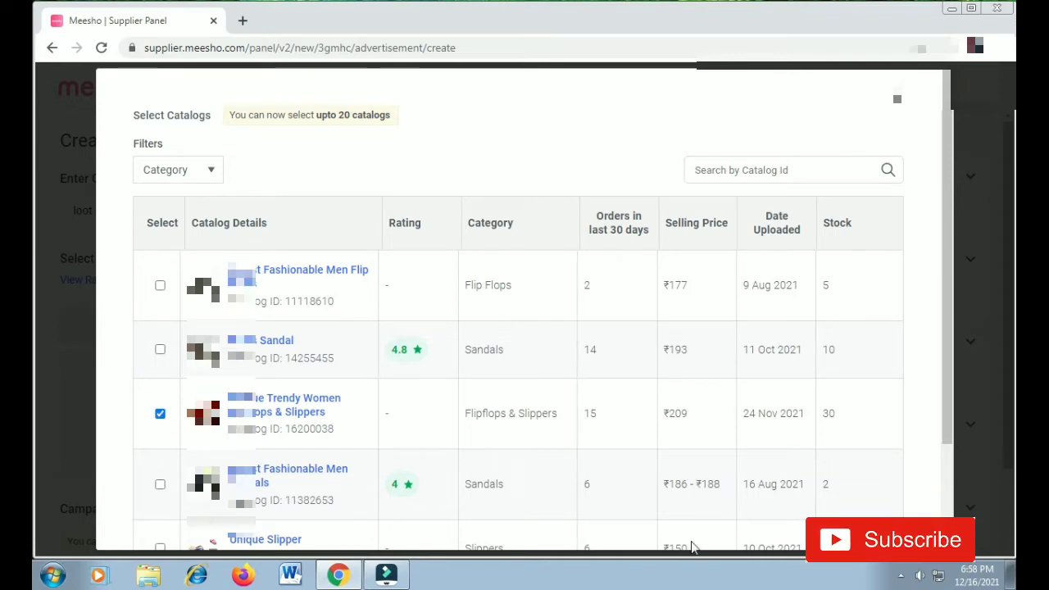
scroll(948, 421, "down", 3)
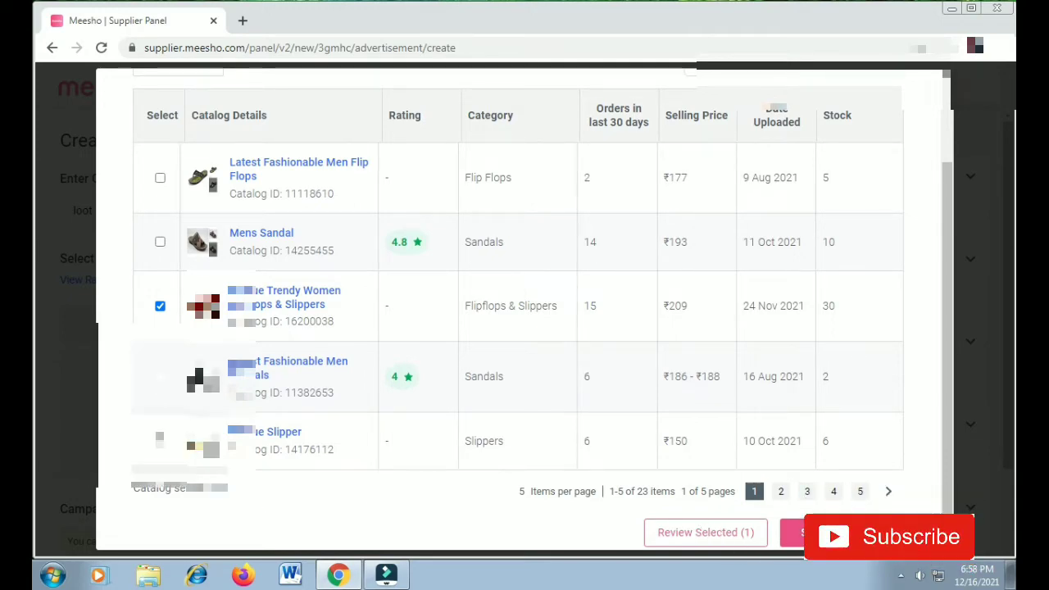
left_click(845, 541)
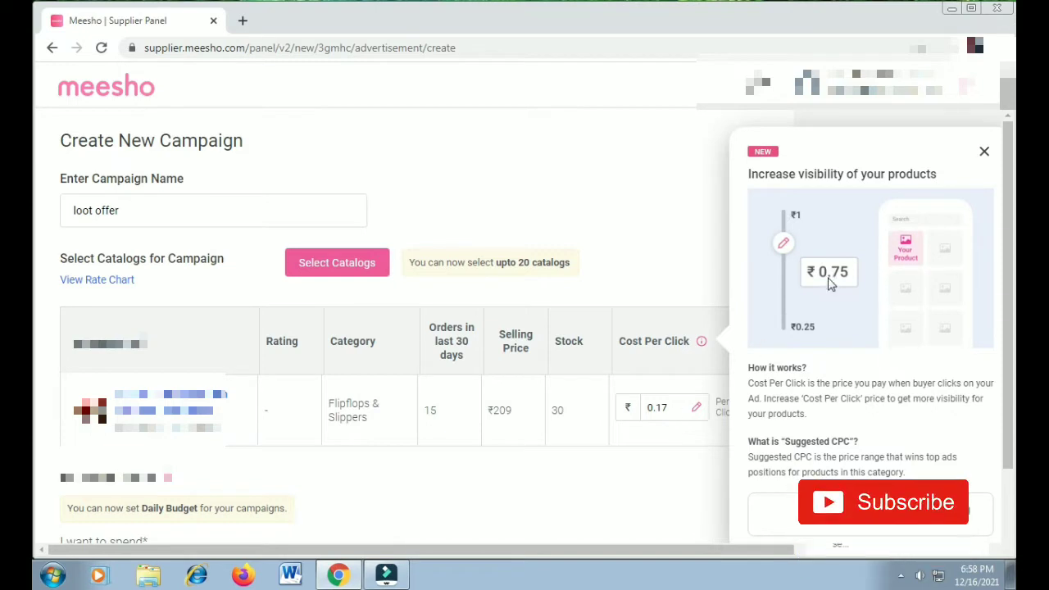
left_click(984, 151)
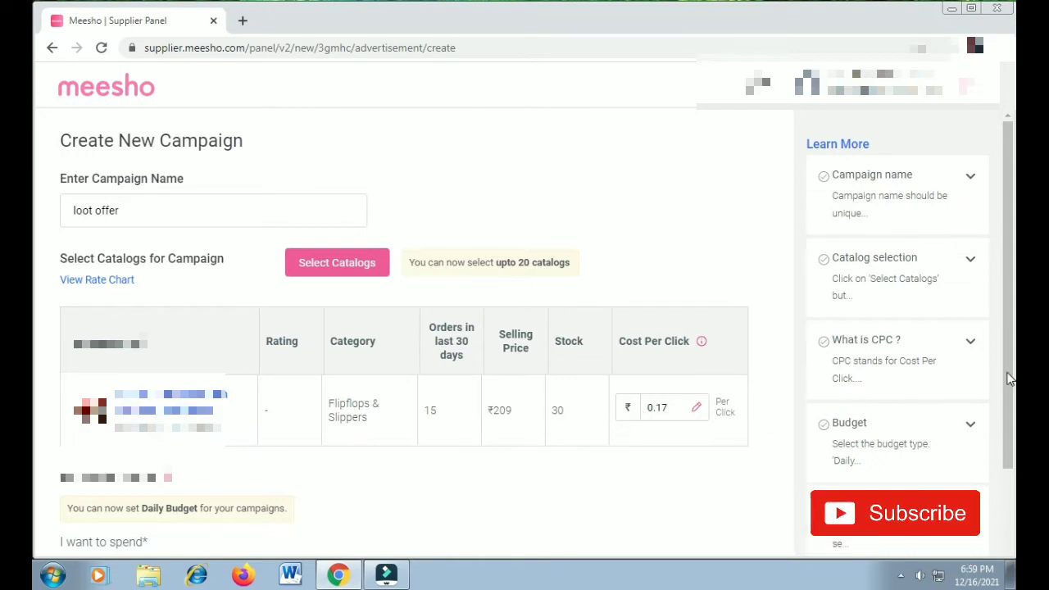
- Examine the rate chart's cost per click for the various product categories, then close it
scroll(1010, 371, "down", 2)
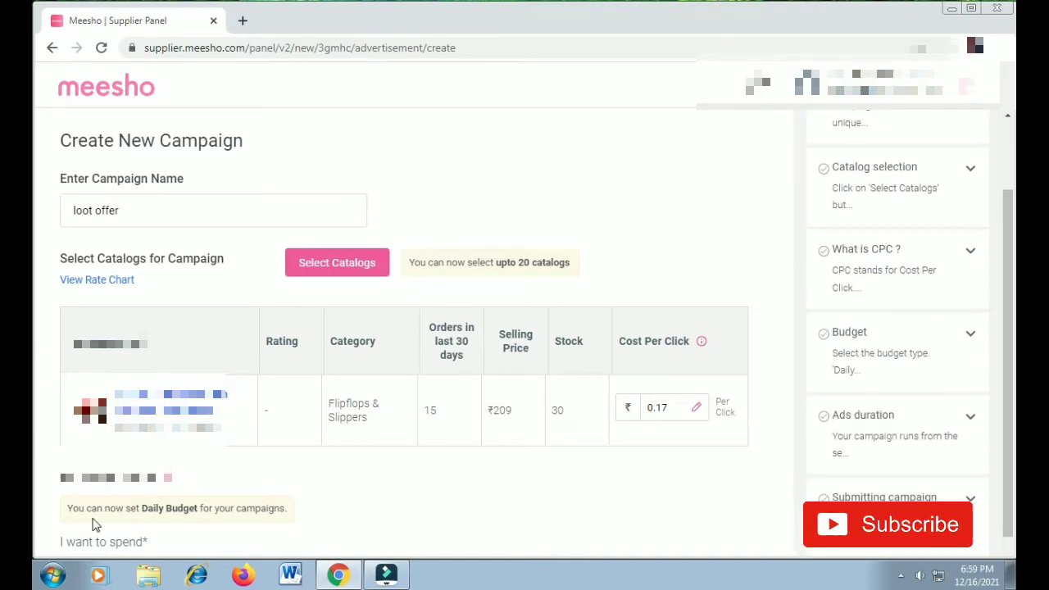
left_click(100, 281)
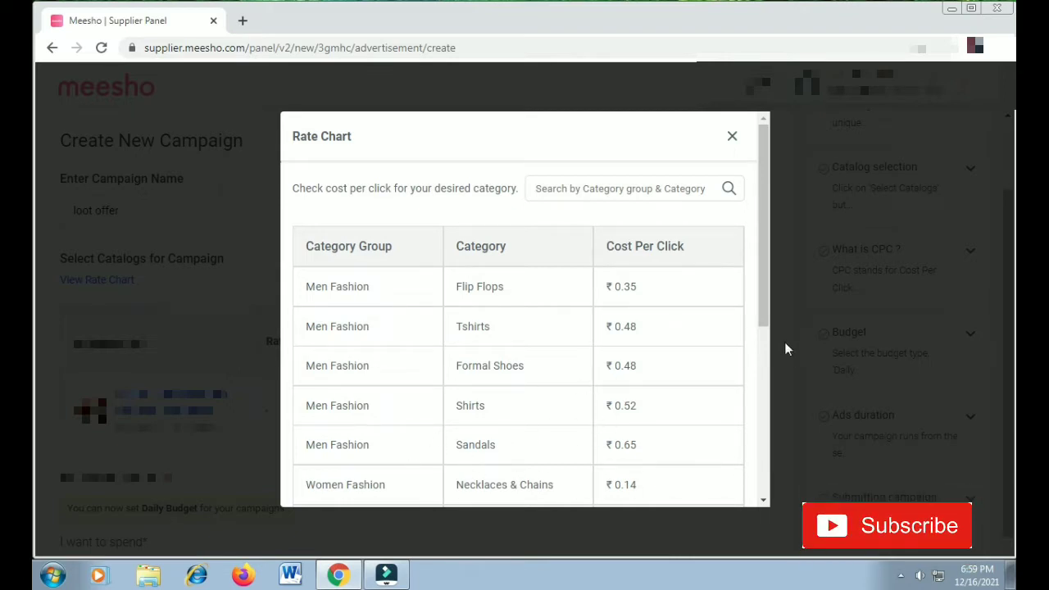
left_click_drag(766, 317, 767, 434)
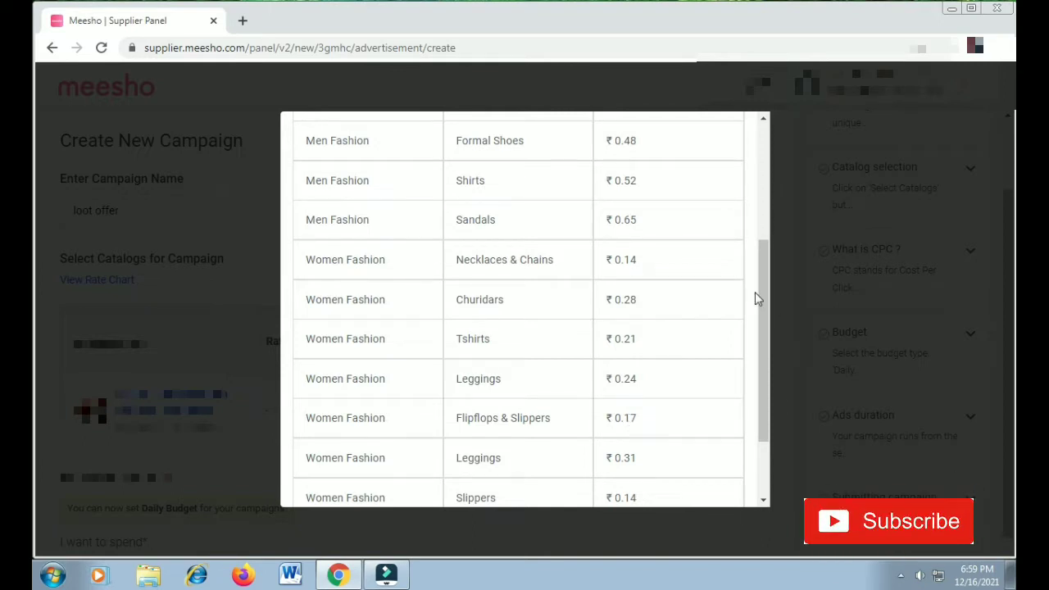
left_click_drag(765, 308, 775, 168)
left_click(732, 136)
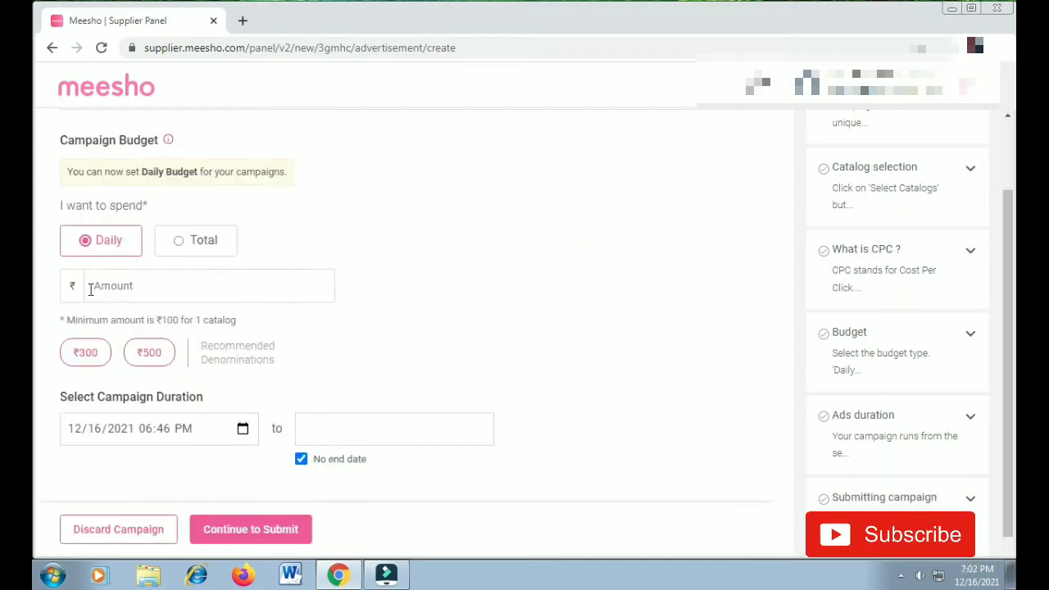
- Set a daily campaign budget of ₹100 and compare it with the Total budget option
left_click(90, 287)
type("1")
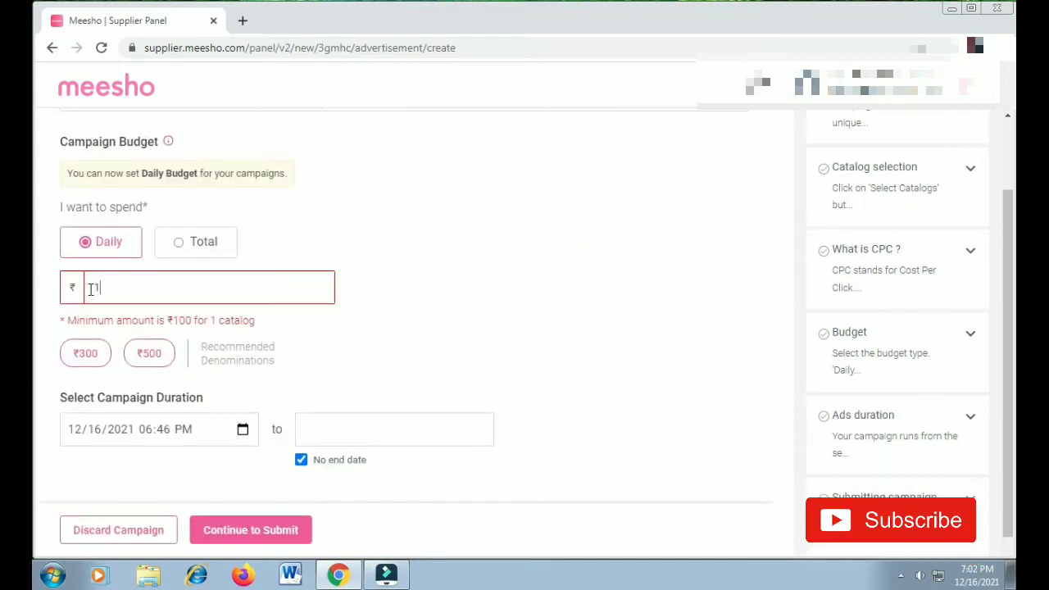
type("00")
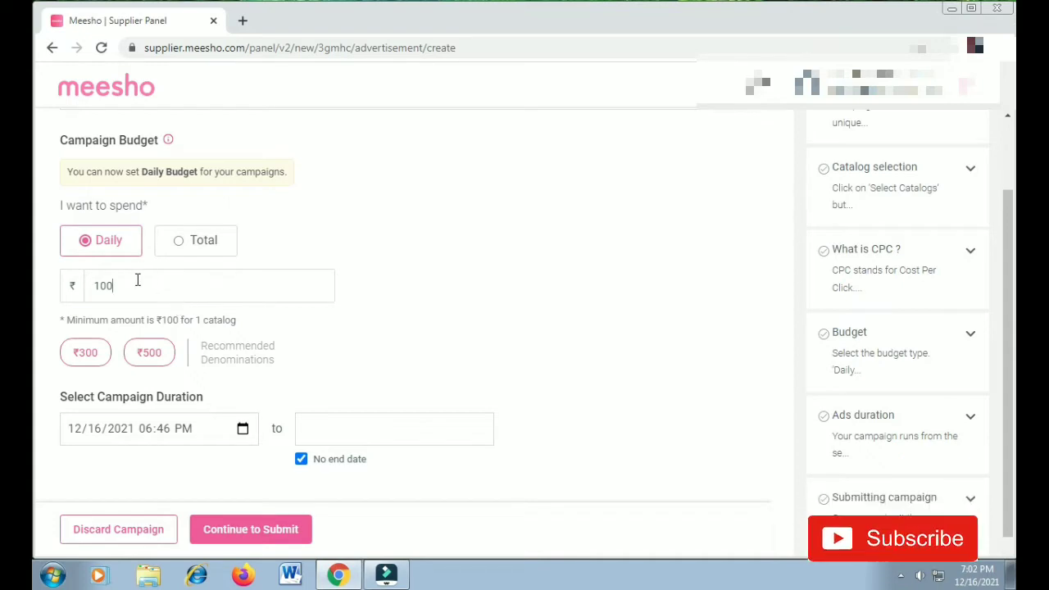
left_click(179, 242)
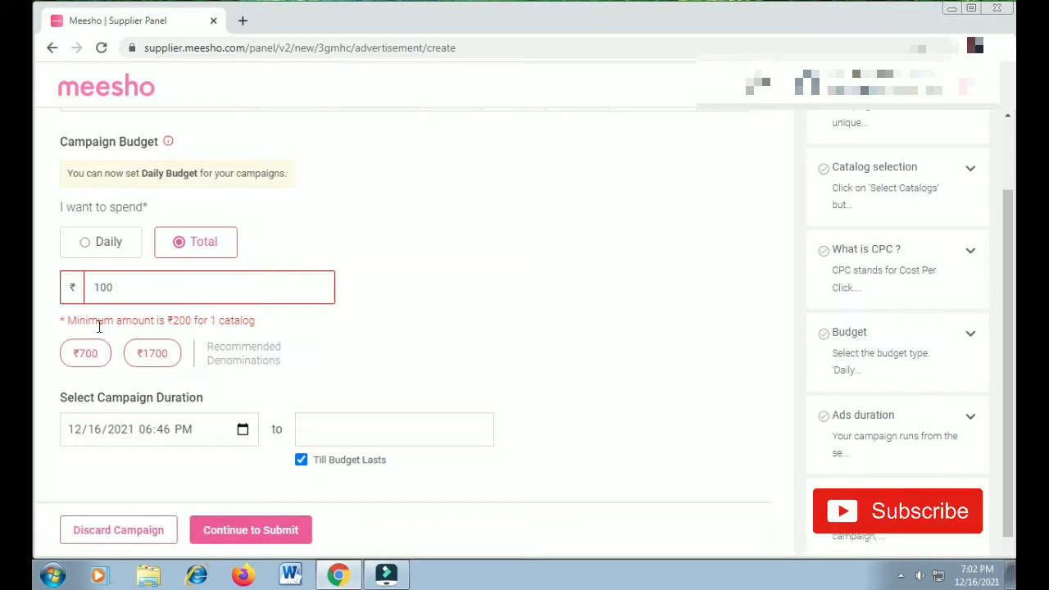
left_click(85, 242)
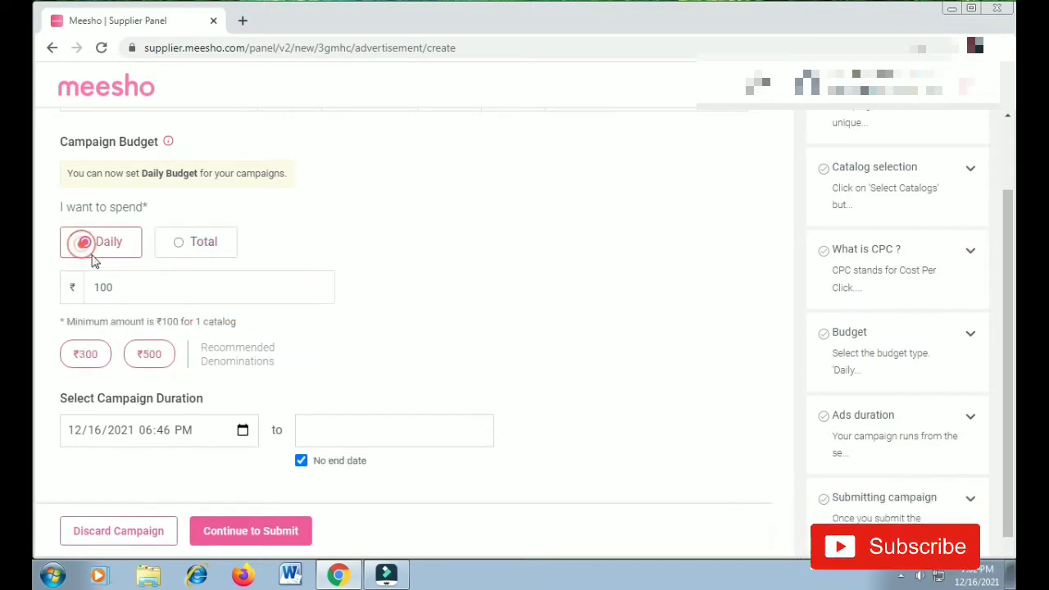
- Switch the campaign budget to Total and set the amount to ₹200
left_click(177, 242)
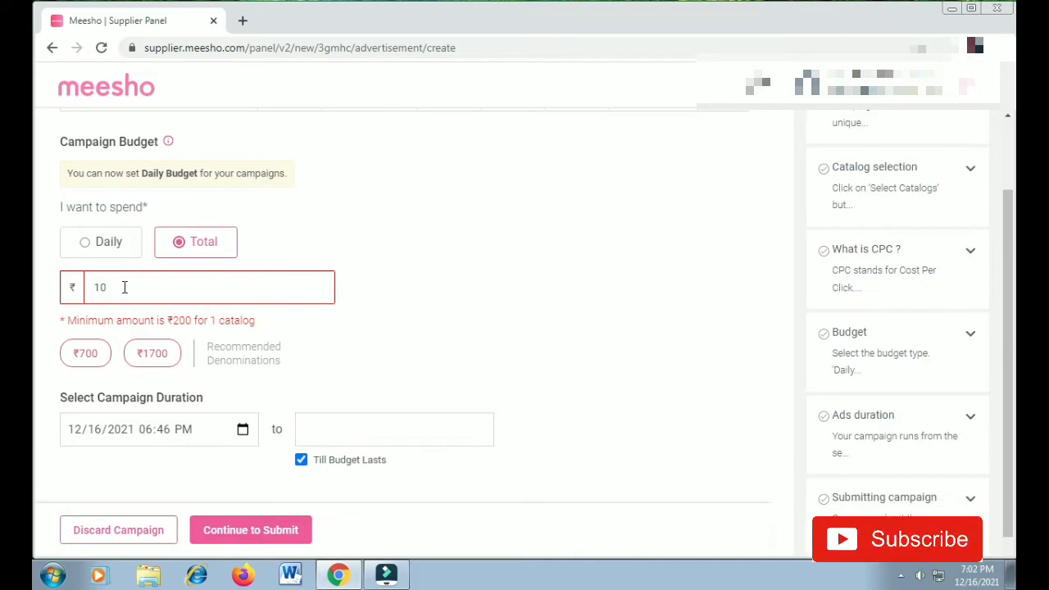
key("BackSpace")
key("BackSpace")
type("2")
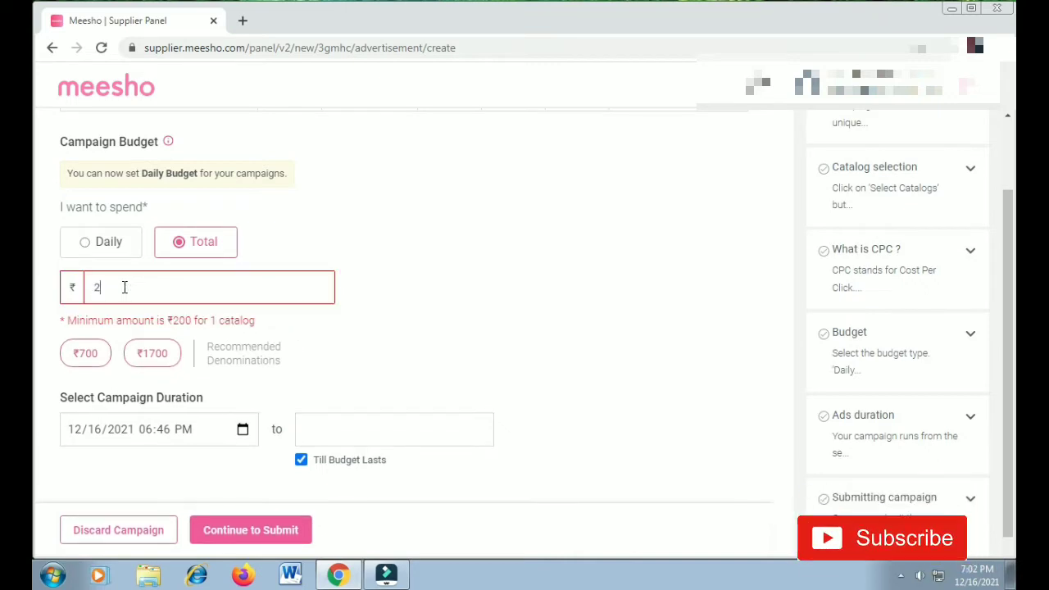
type("00")
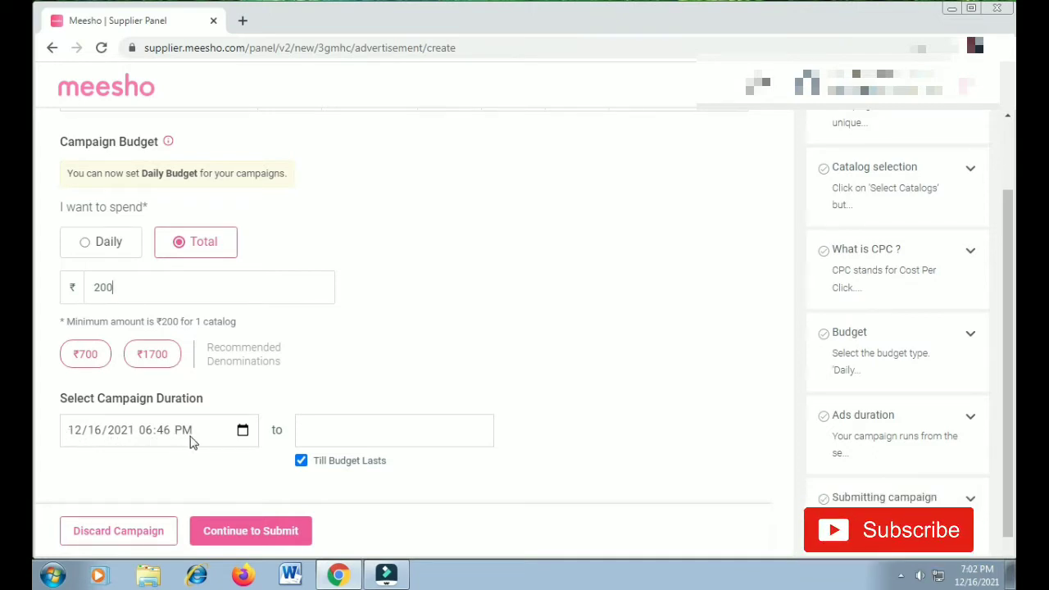
- Turn off Till Budget Lasts so the campaign ends on 12/30/2021 at 07:02 PM, and submit the campaign
left_click(300, 432)
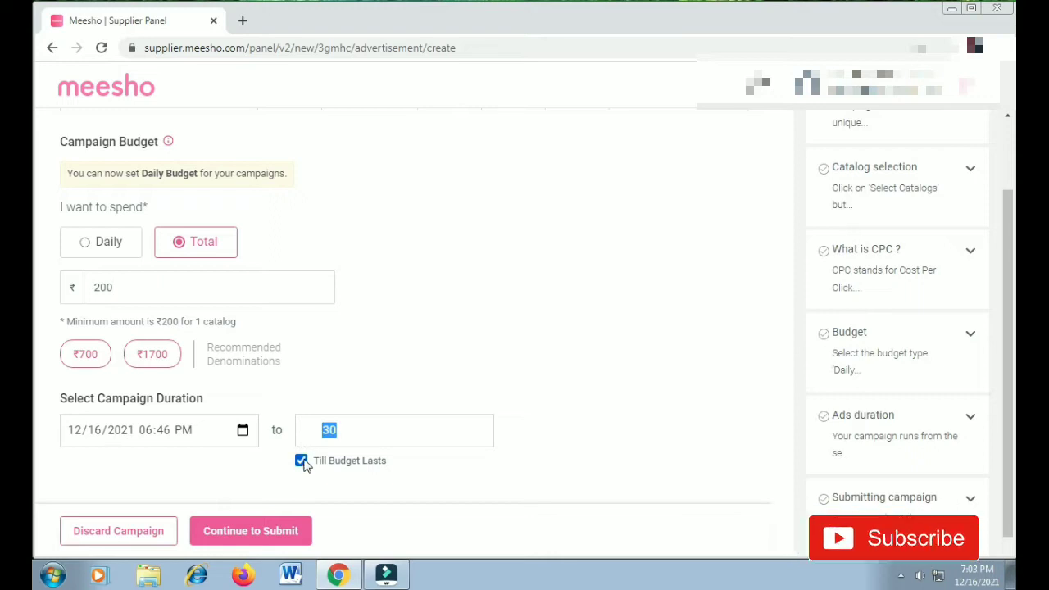
left_click(301, 462)
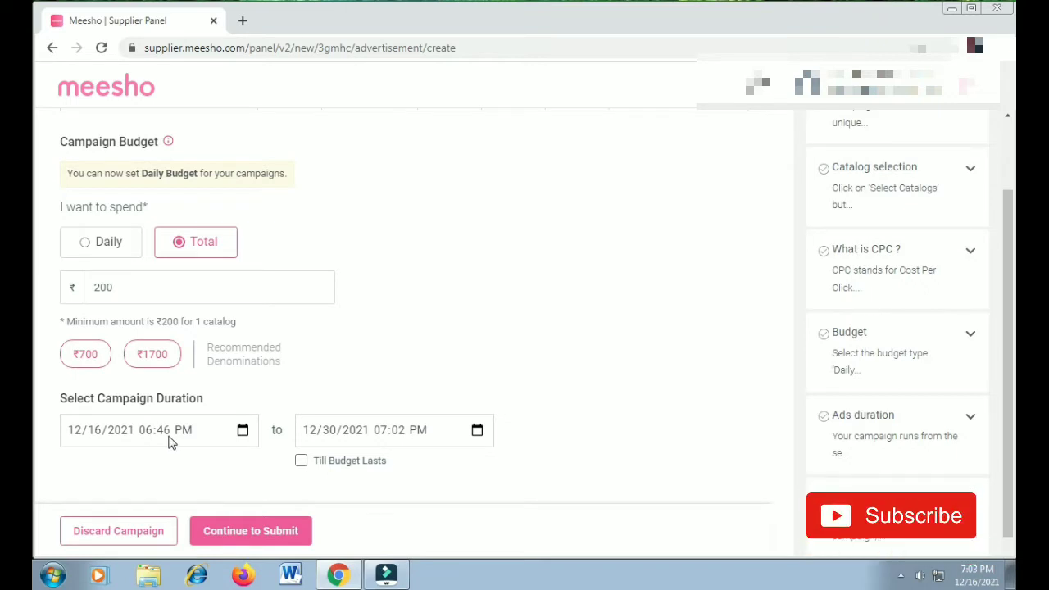
left_click(245, 530)
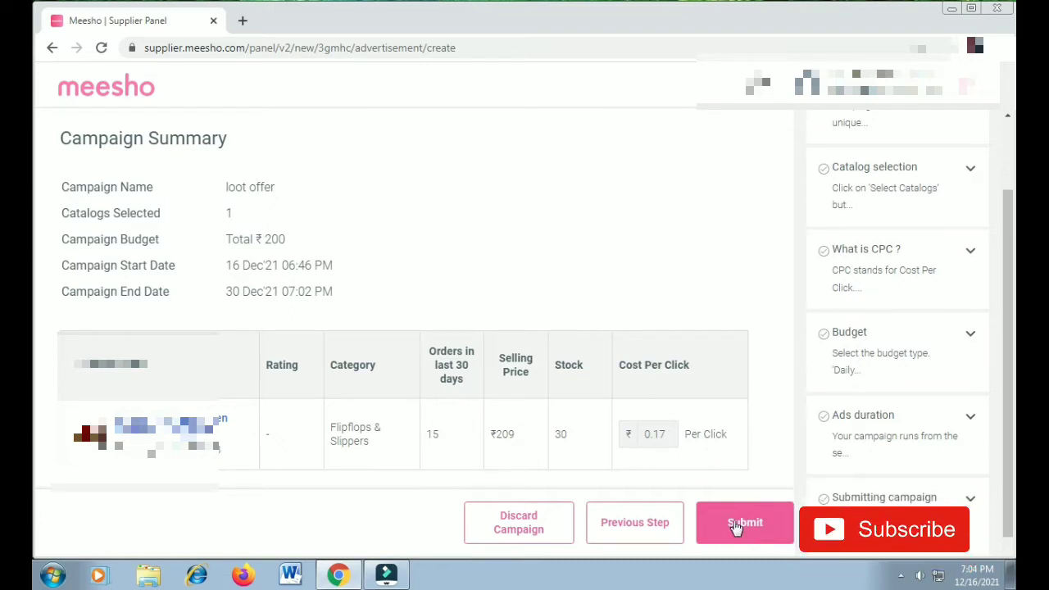
left_click(736, 527)
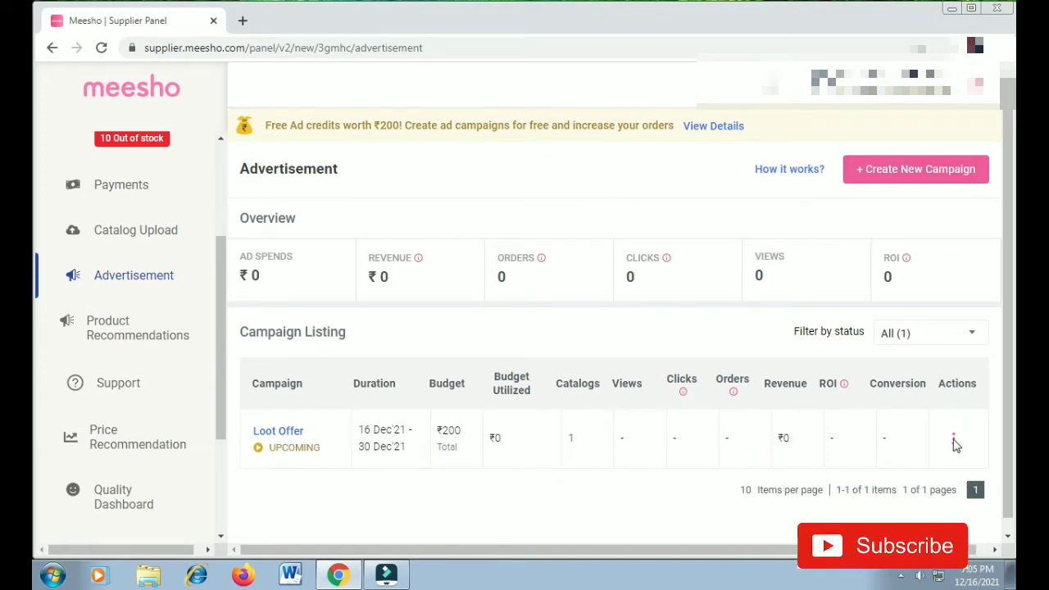
- Check which actions are available for the Loot Offer campaign in the campaign listing
left_click(955, 385)
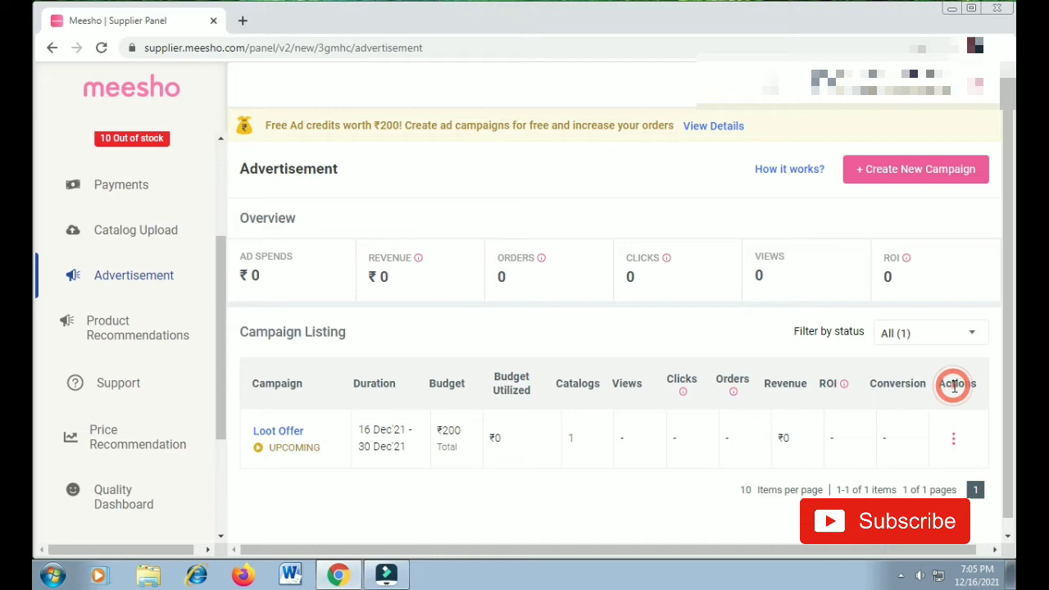
left_click(954, 441)
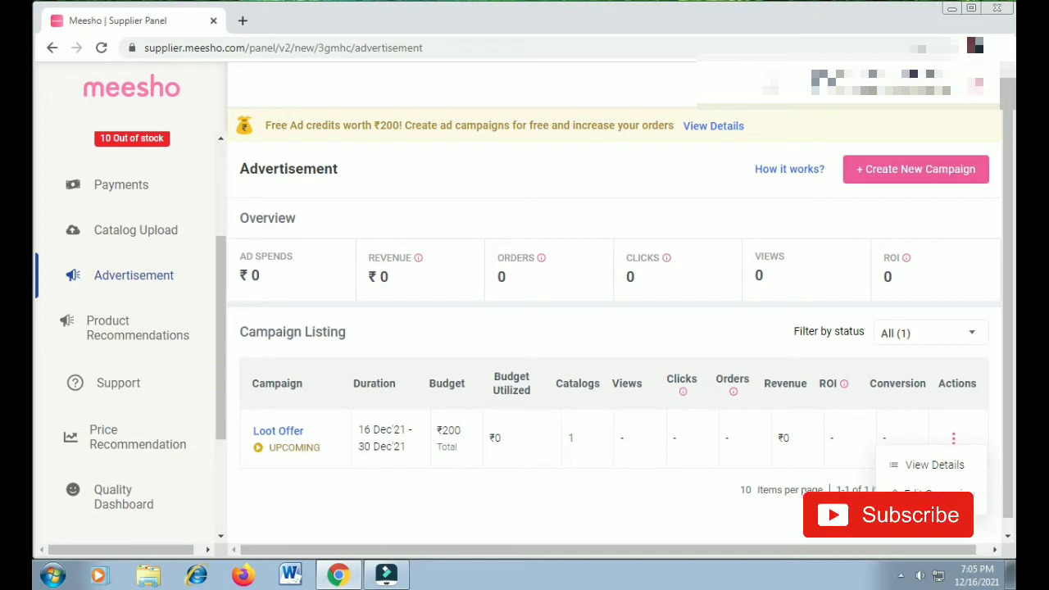
left_click(955, 428)
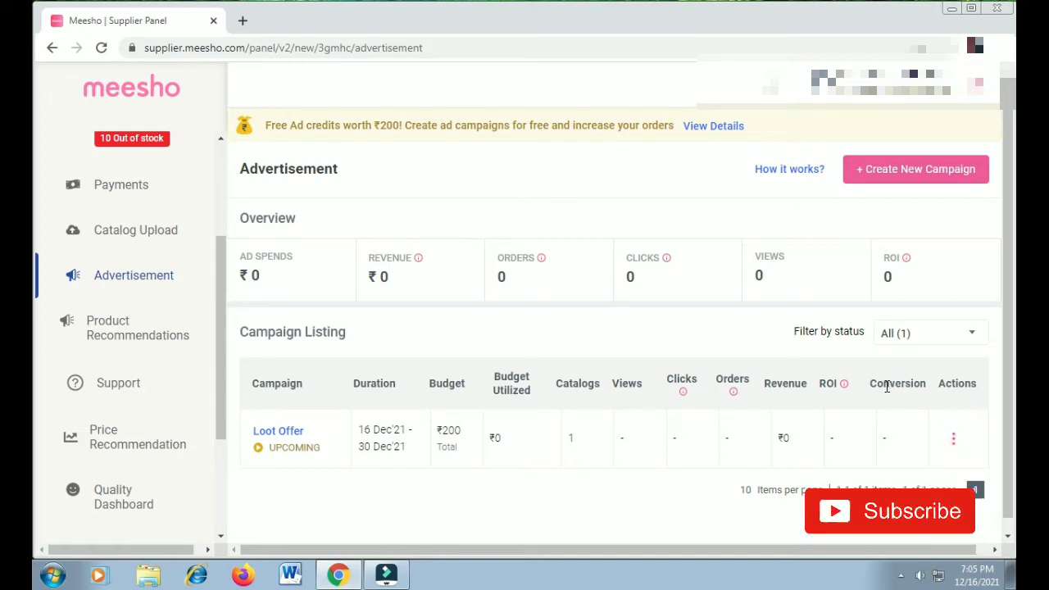